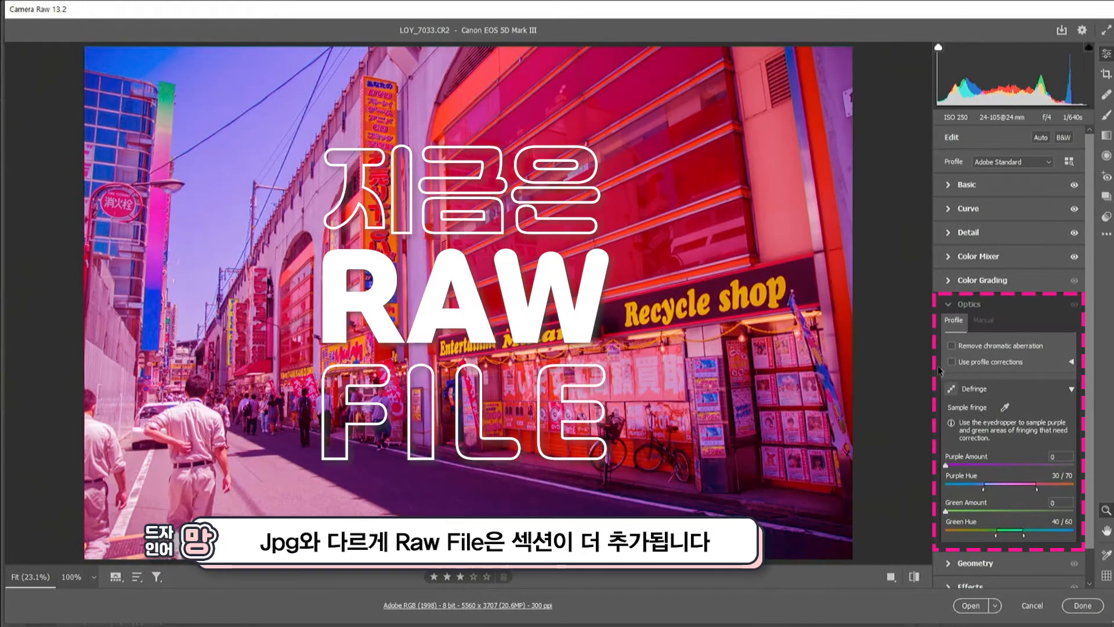
Try the lens profile corrections and chromatic aberration removal on the raw photo, turn both off, and show the manual optics settings.
left_click(952, 361)
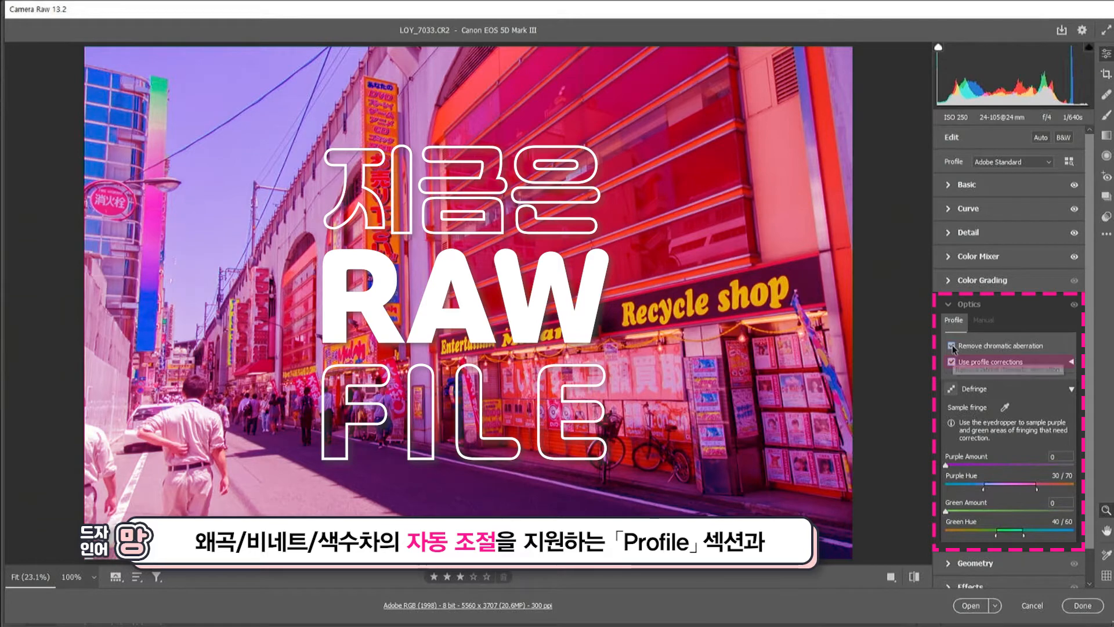
left_click(953, 346)
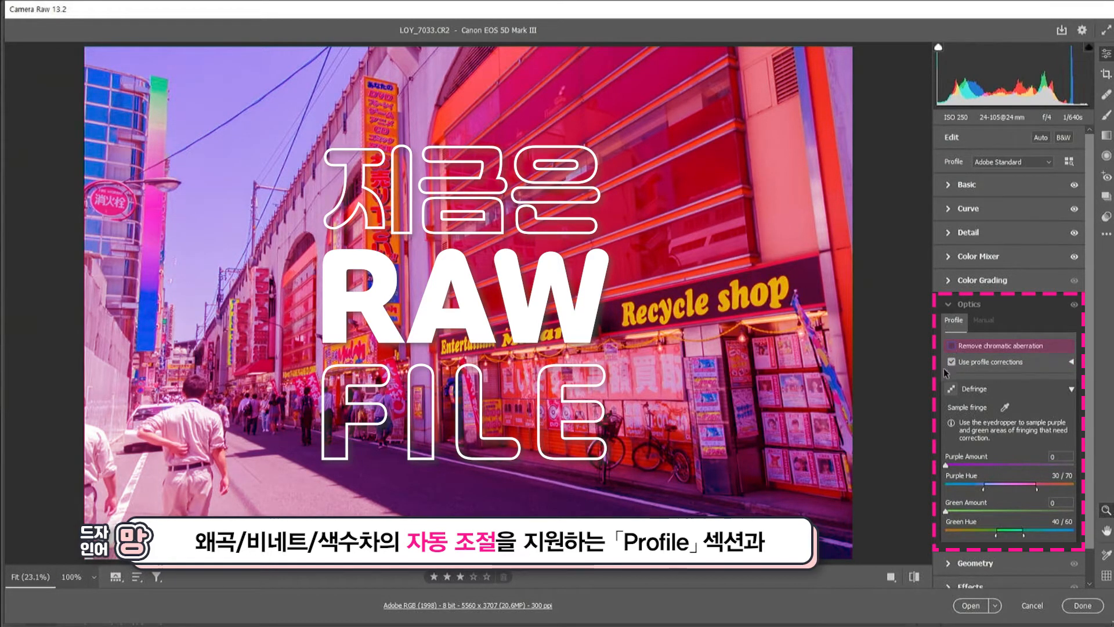
left_click(952, 361)
left_click(984, 320)
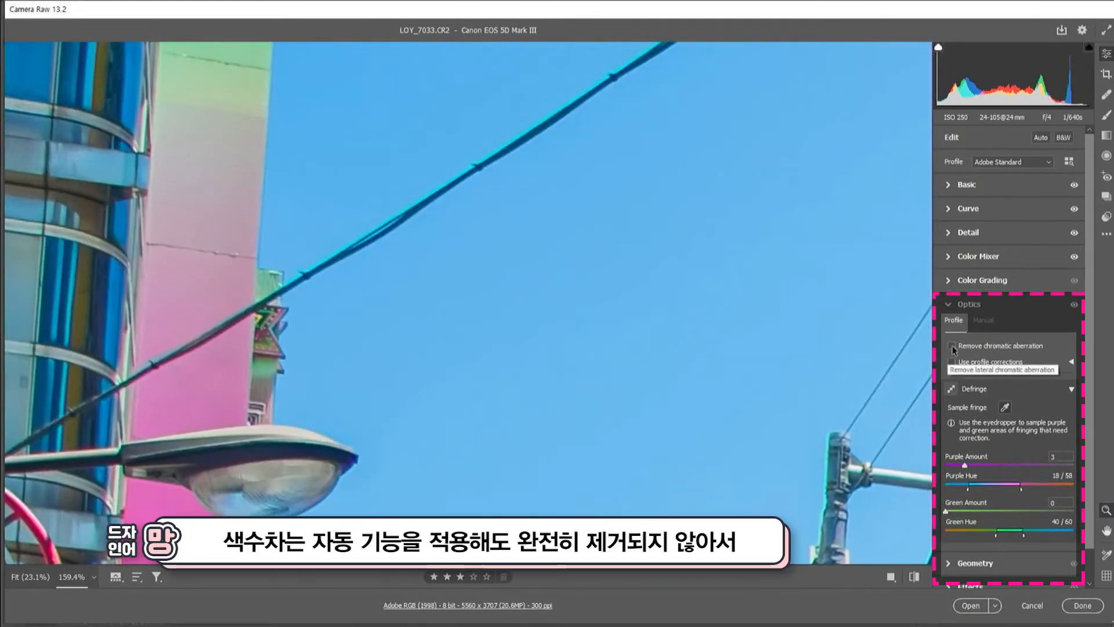
Enable chromatic aberration removal for the raw street photo and activate the Sample Fringe eyedropper.
left_click(951, 346)
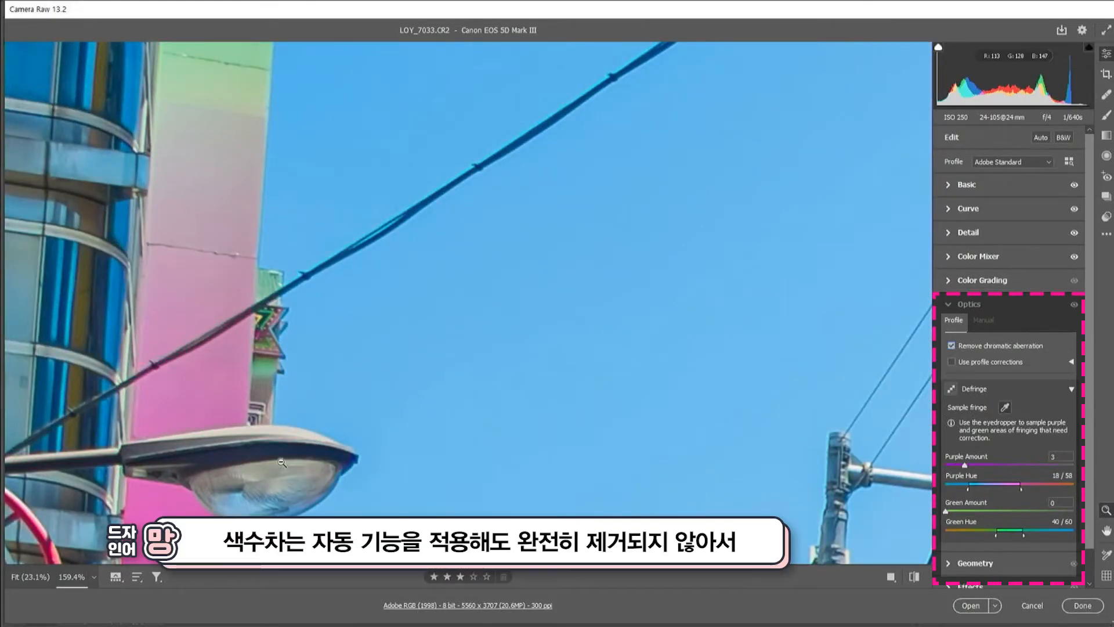
left_click(1004, 408)
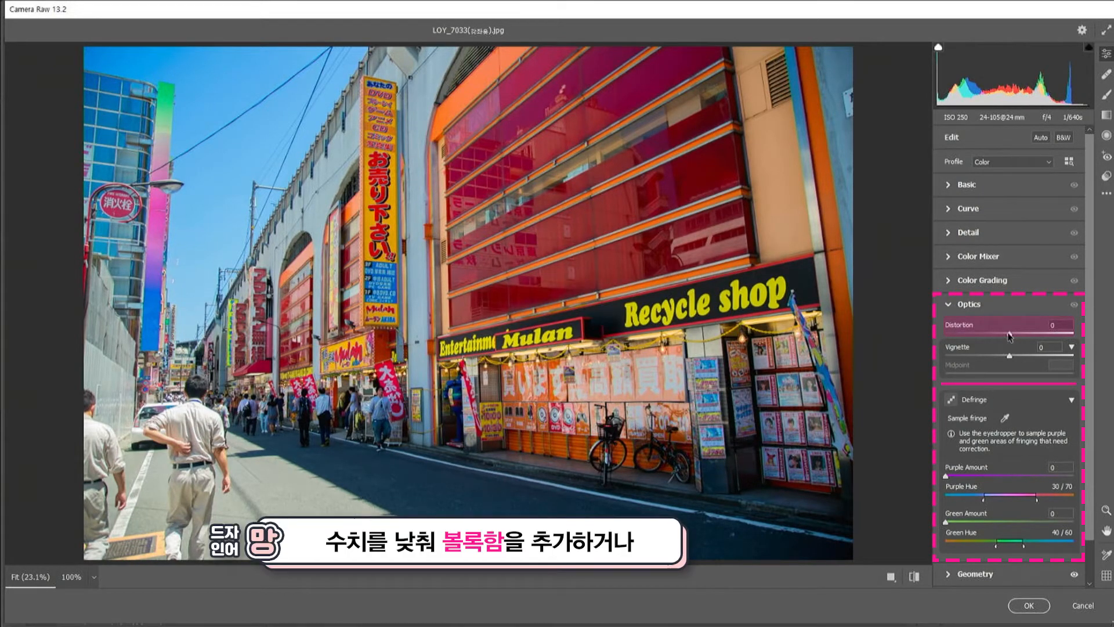
Try a Distortion of +100 on the JPG street photo, then reset it to 0.
left_click_drag(1010, 335, 1082, 335)
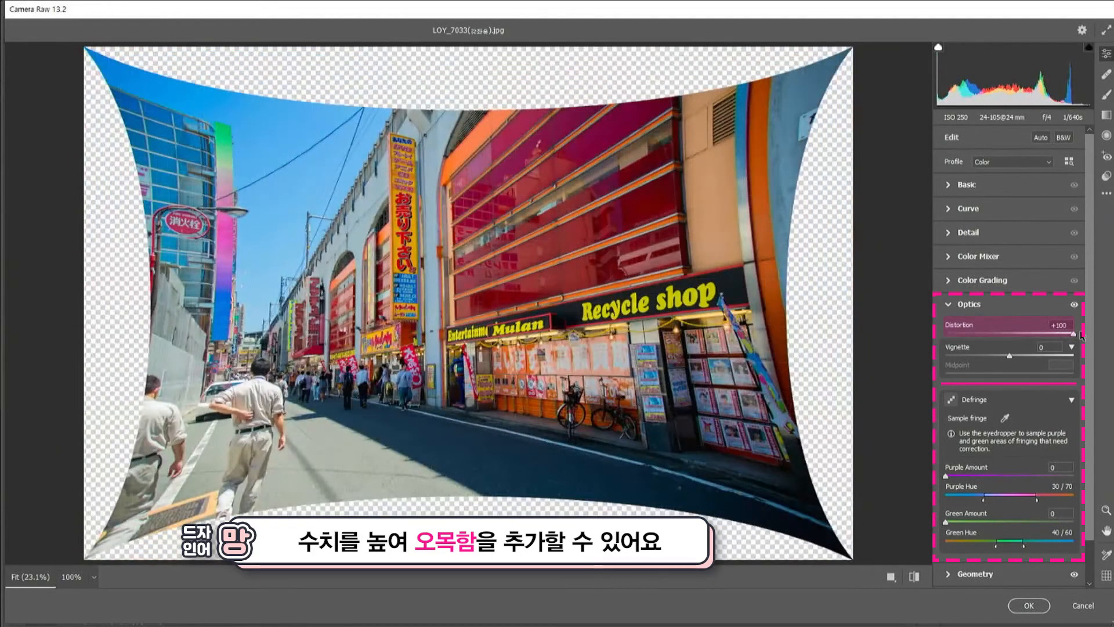
double_click(1073, 334)
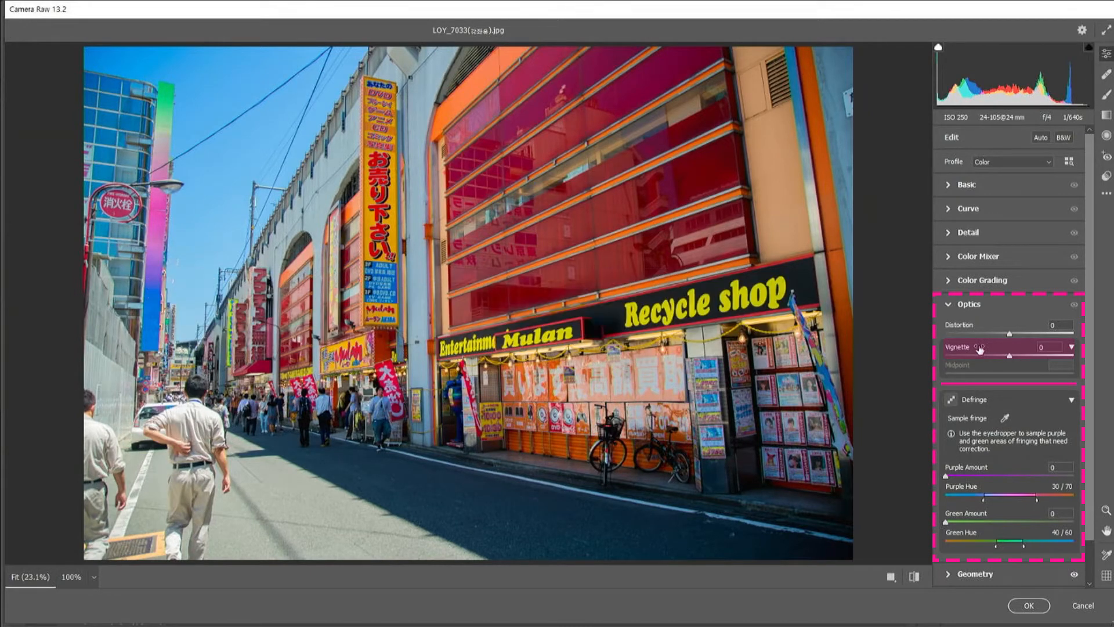
Darken the street photo's corners with a Vignette of -99 and set its Midpoint to 100.
left_click_drag(1011, 357, 946, 358)
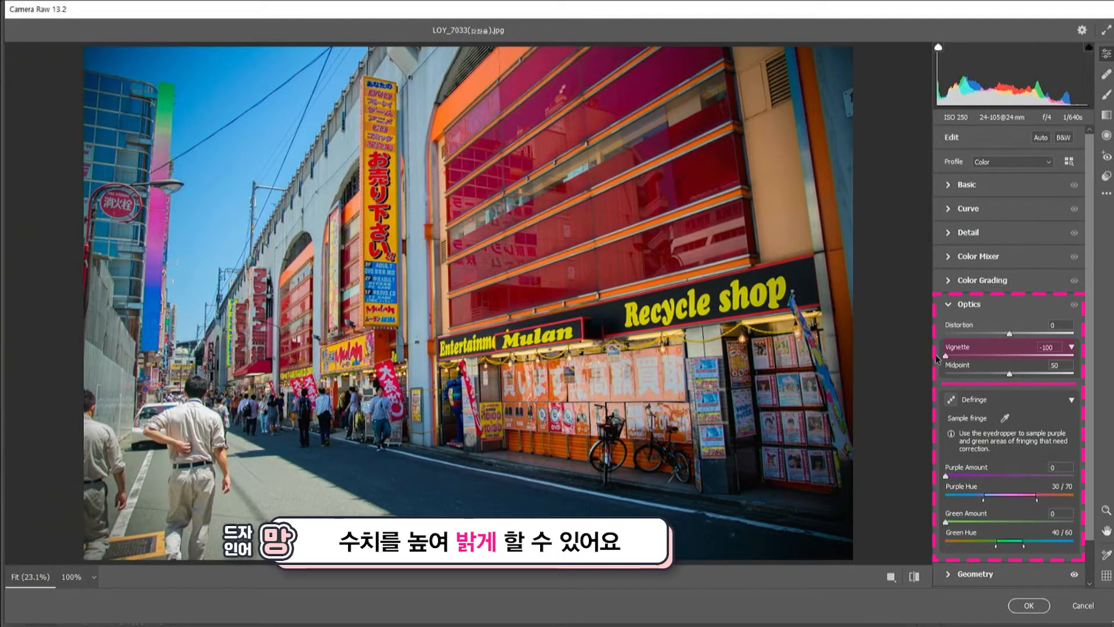
mouse_move(938, 358)
left_mouse_down()
mouse_move(1080, 358)
mouse_move(945, 358)
left_mouse_up()
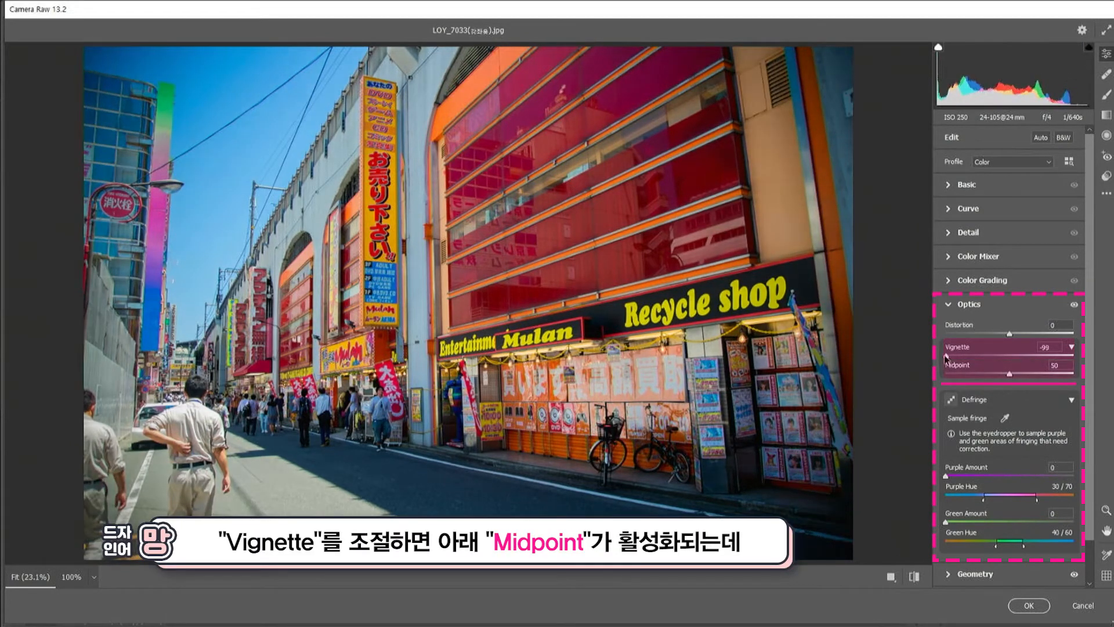
left_click_drag(1010, 377, 1007, 378)
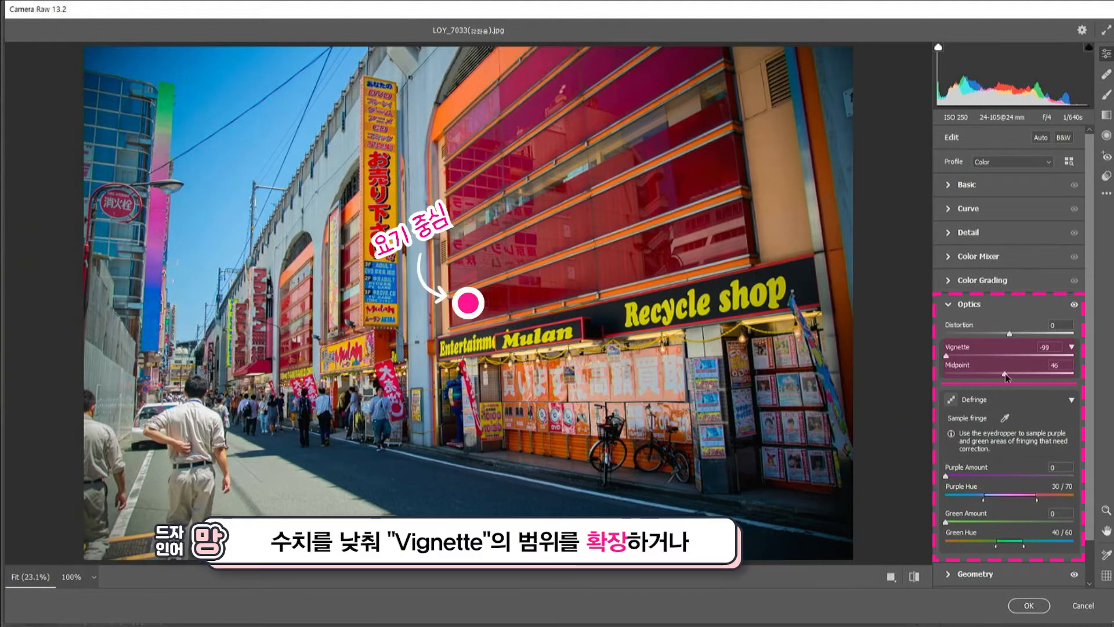
left_click_drag(1006, 377, 919, 378)
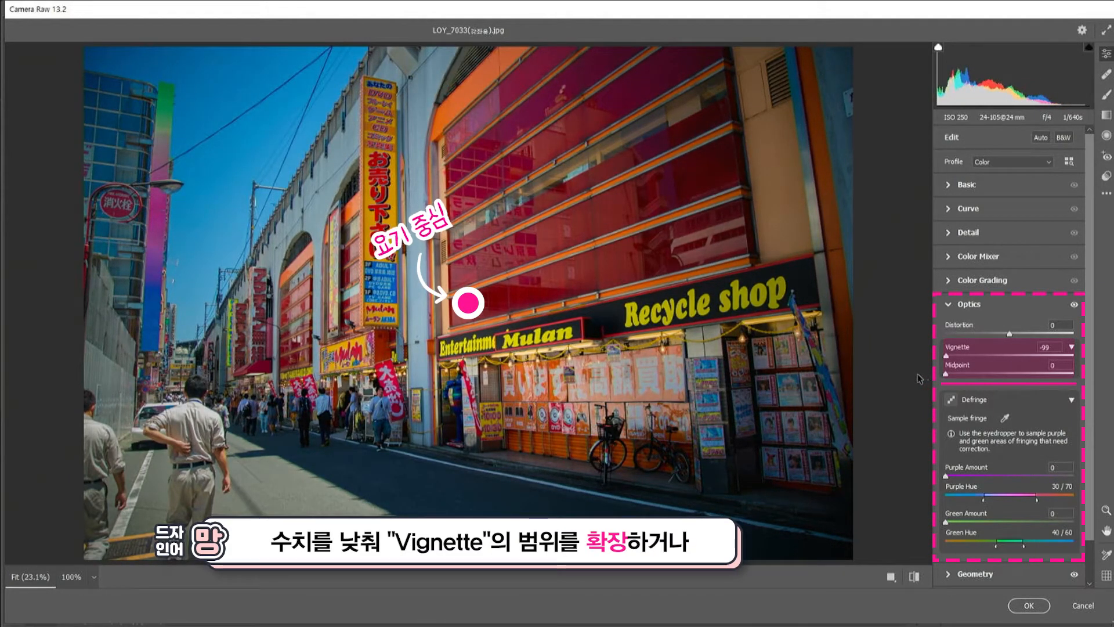
left_click_drag(946, 376, 1015, 388)
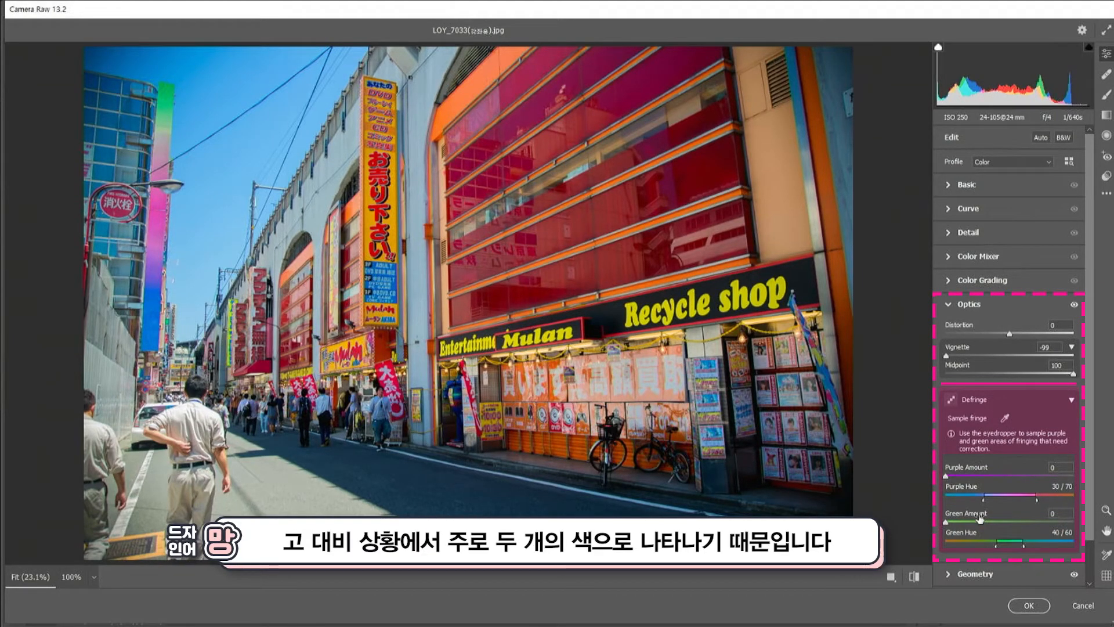
Try the Defringe Purple Amount on the colour fringing around the street lamp and overhead cable.
left_click(196, 162)
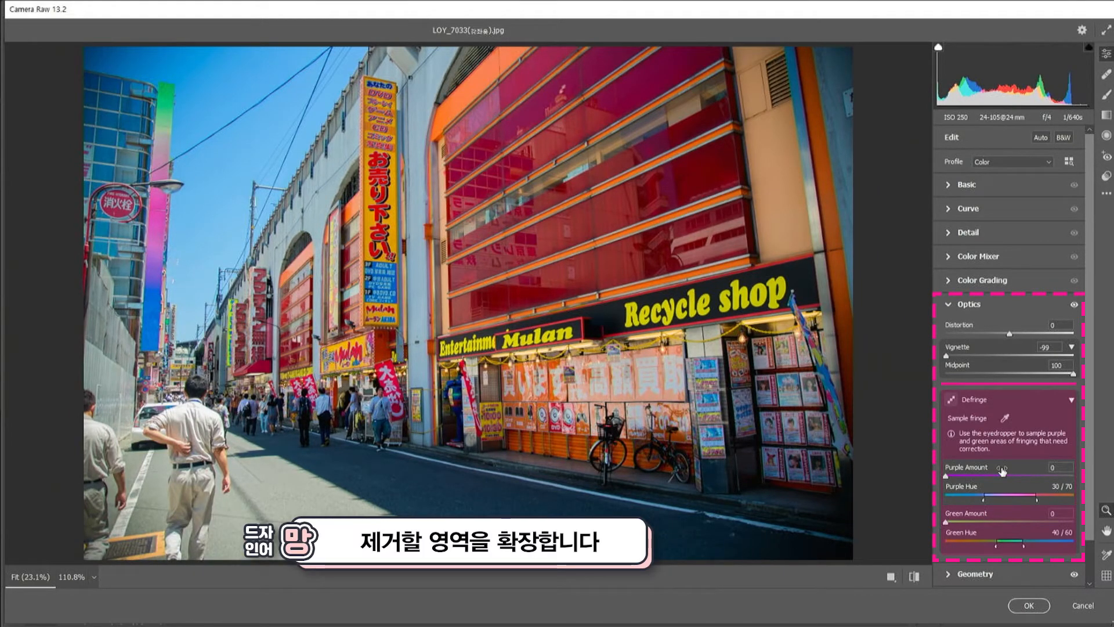
left_click_drag(181, 185, 346, 377)
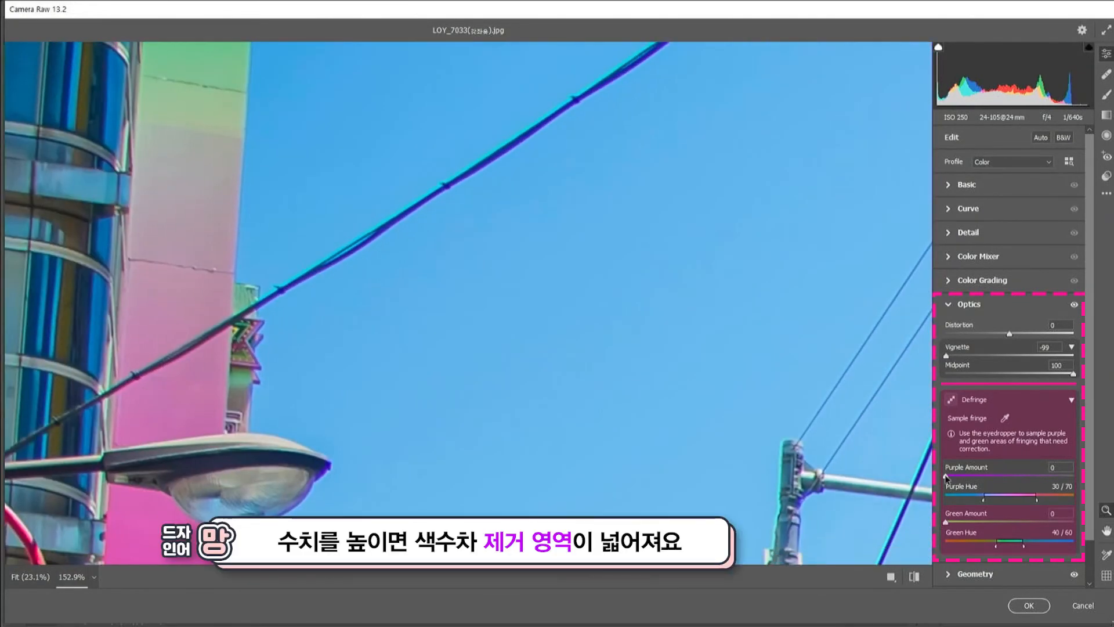
mouse_move(947, 477)
left_mouse_down()
mouse_move(1039, 468)
mouse_move(1096, 477)
mouse_move(939, 479)
left_mouse_up()
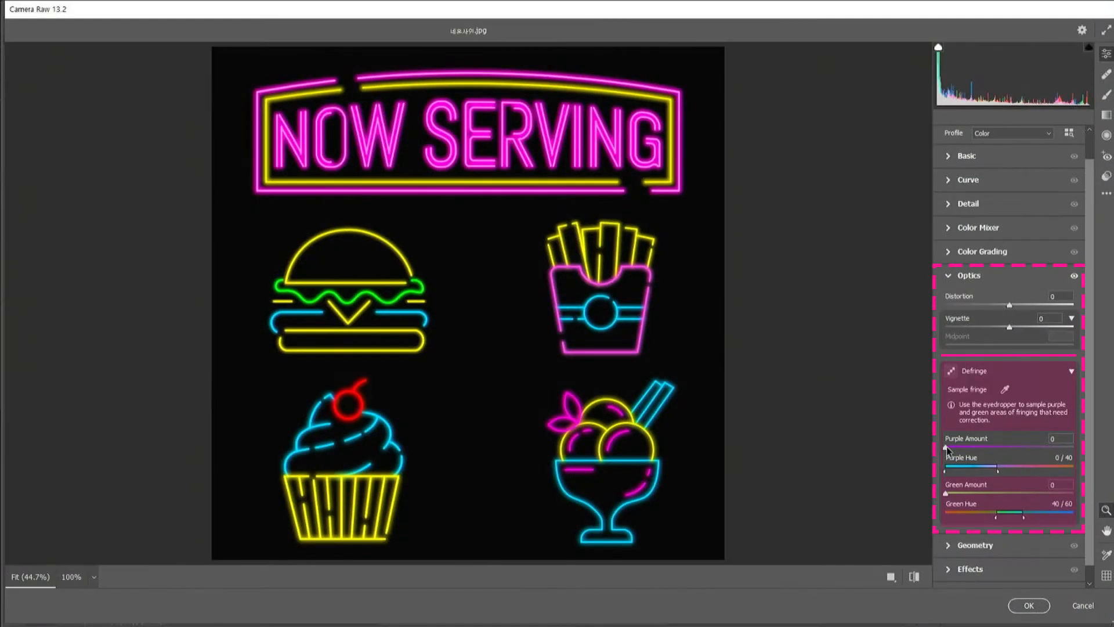
Set the Purple Amount to 20 on the neon sign image and try Purple Hue ranges of 0/100 and 0/10.
left_click_drag(945, 448, 1079, 450)
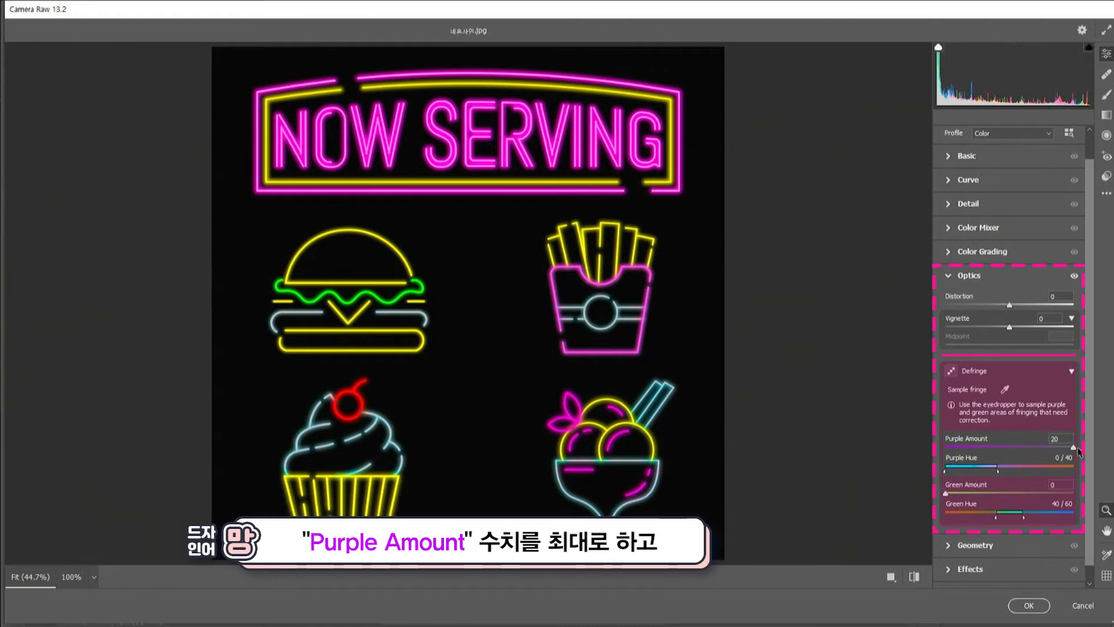
left_click_drag(965, 465, 922, 480)
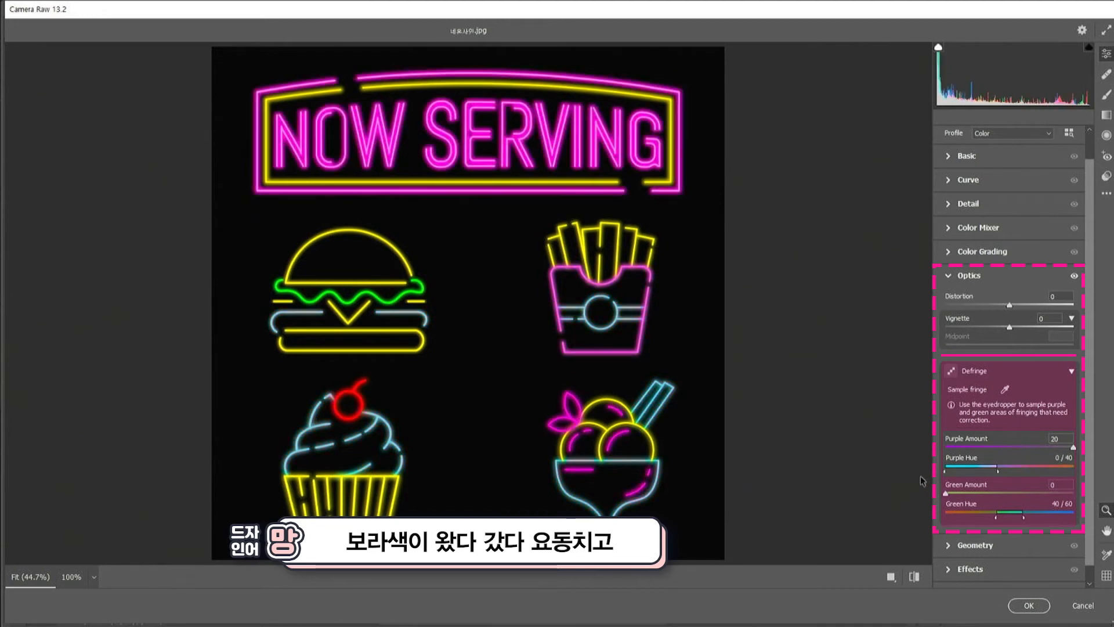
left_click_drag(998, 474, 1076, 469)
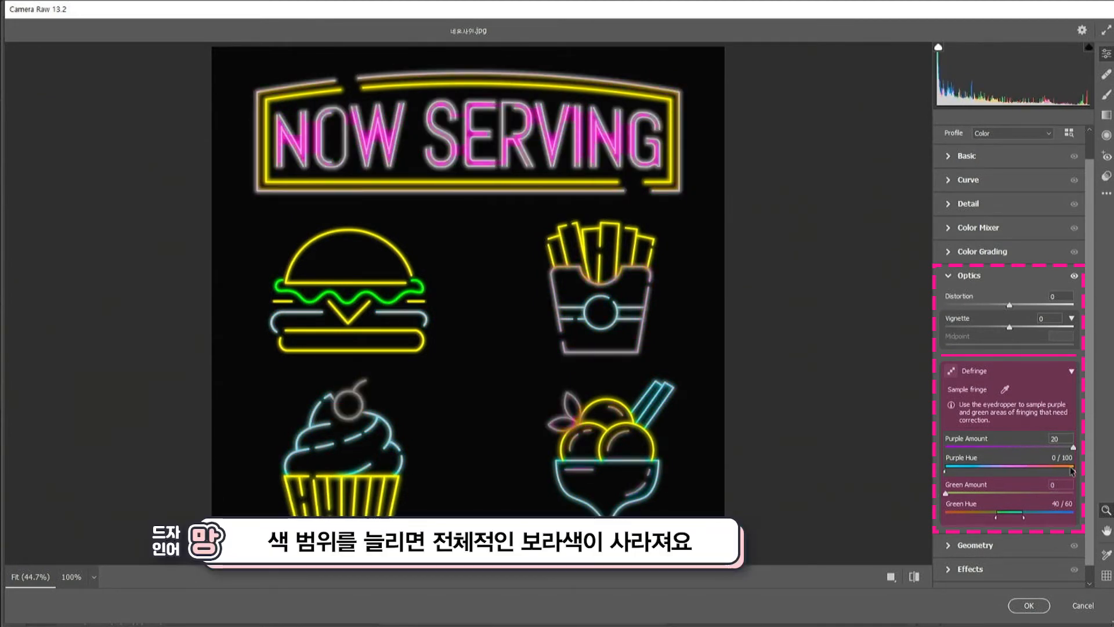
left_click_drag(1077, 474, 959, 470)
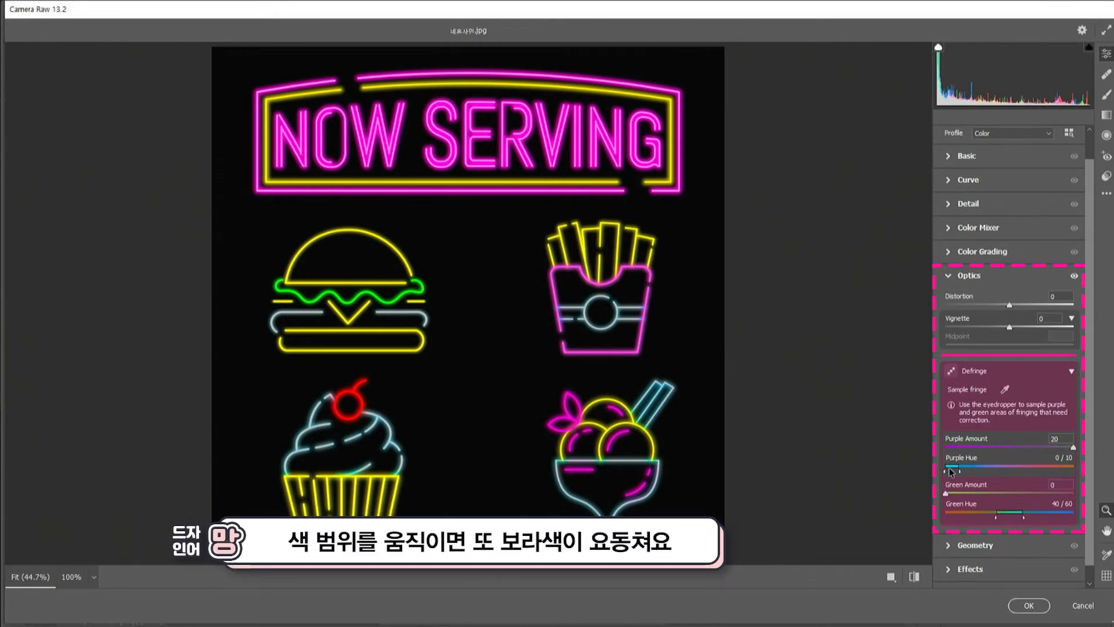
left_click_drag(958, 470, 1075, 471)
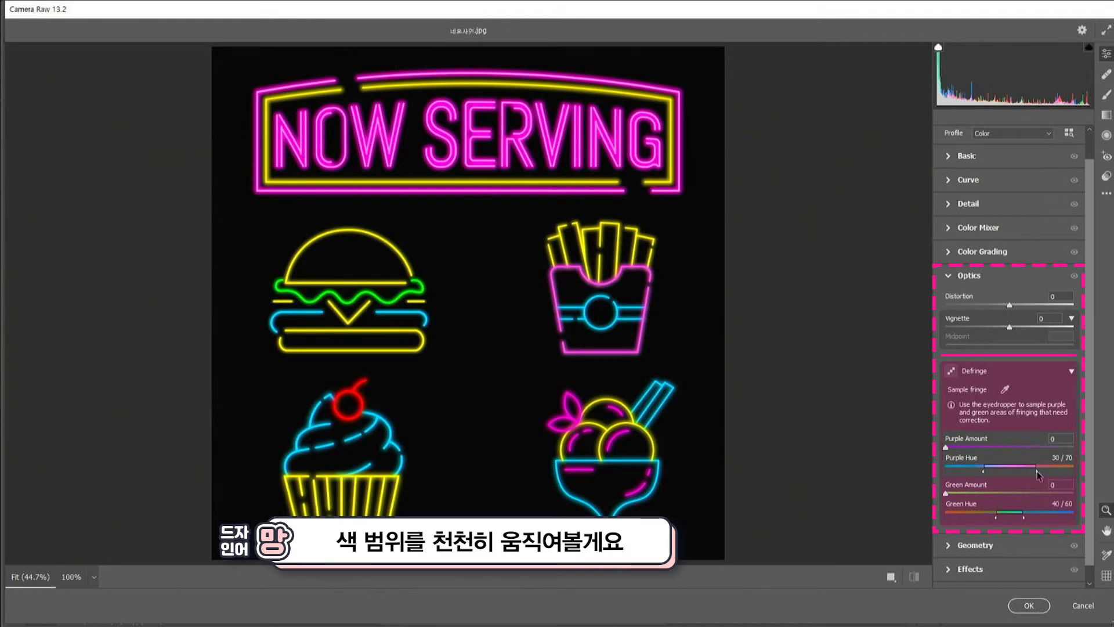
Narrow the Purple Hue range to 0/10 and examine the blue lines around the cupcake's cherry.
left_click_drag(1037, 471, 956, 472)
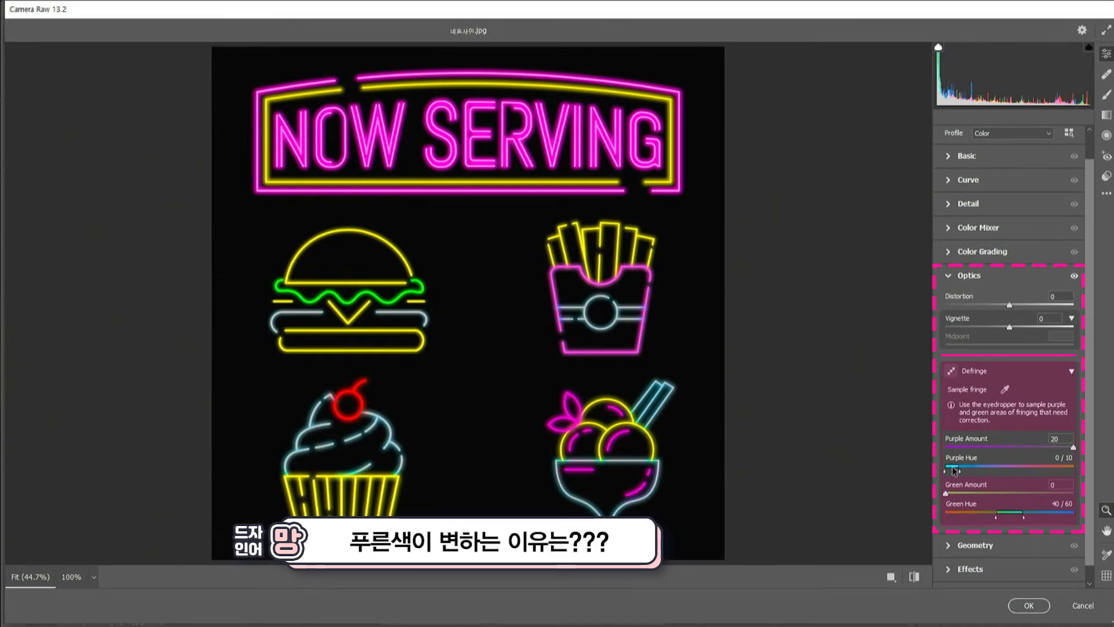
left_click_drag(380, 412, 493, 462)
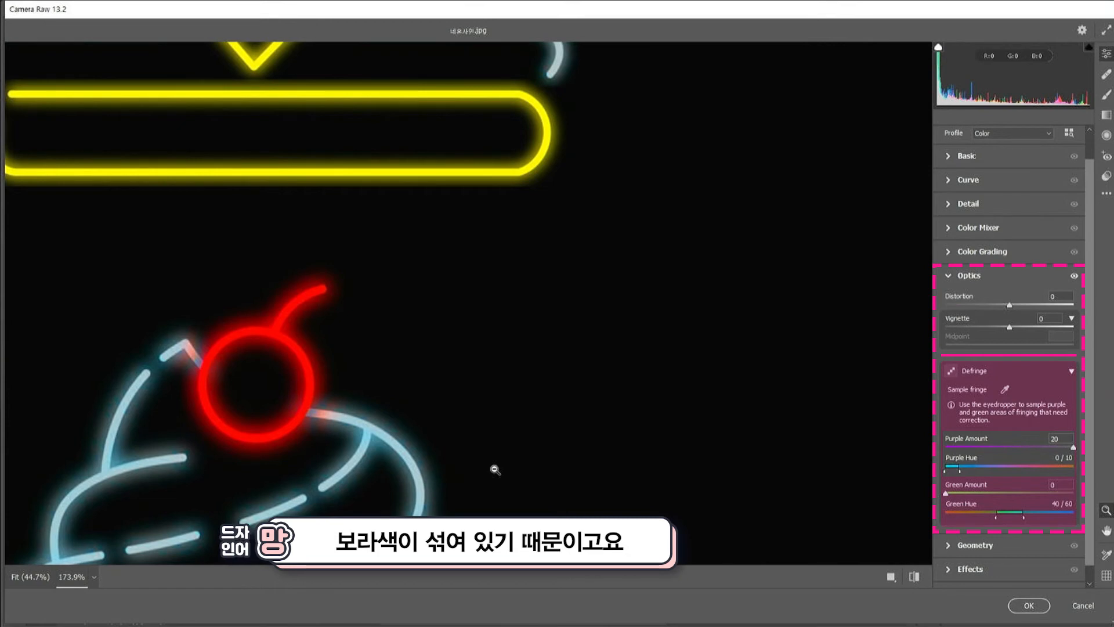
left_click(495, 469)
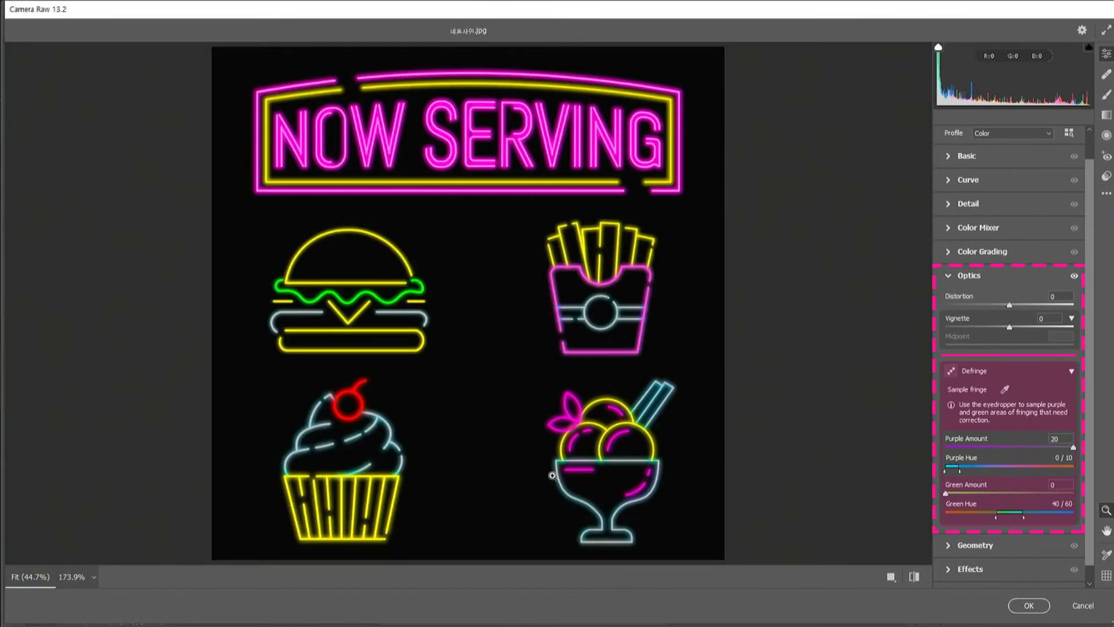
Shift the narrow Purple Hue range to 50/60 and check the purple neon lines.
left_click_drag(955, 469, 1017, 468)
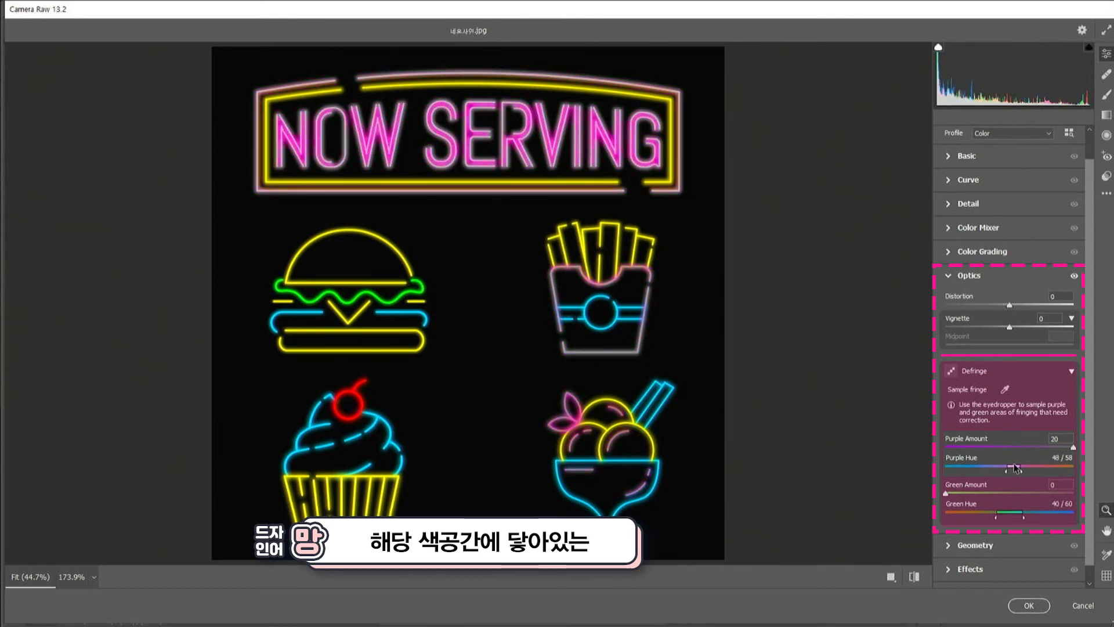
left_click_drag(579, 272, 602, 241)
left_click_drag(549, 102, 536, 8)
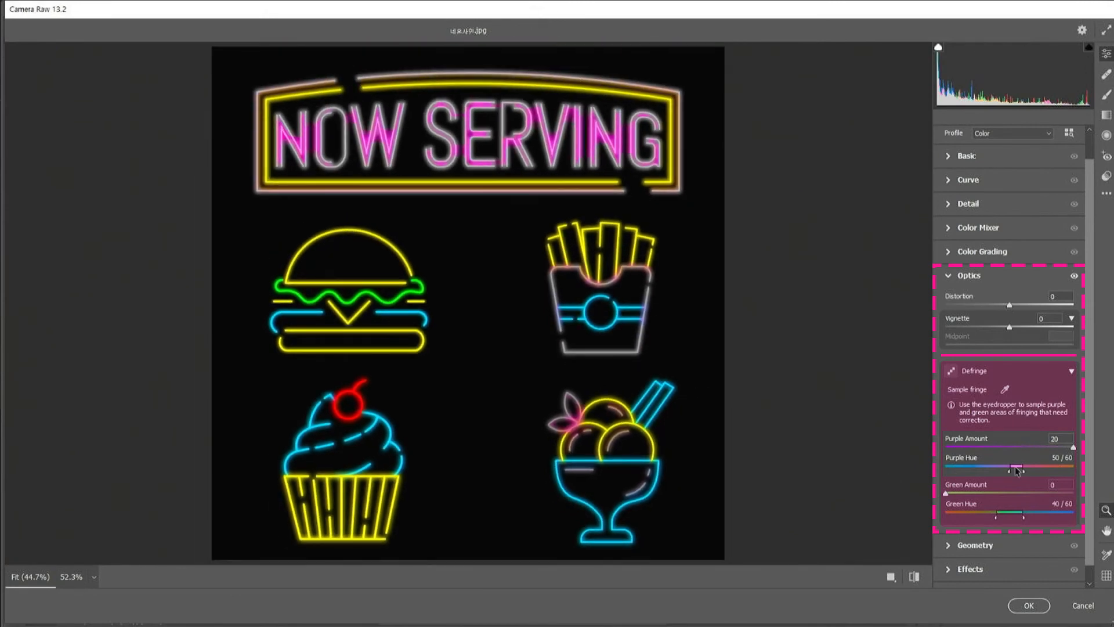
Slide the narrow Purple Hue range through the reds to the end of the scale and check the cupcake's cherry.
left_click_drag(1016, 468, 1055, 468)
left_click_drag(357, 402, 517, 519)
left_click(372, 441)
left_click_drag(1057, 470, 1083, 469)
left_click_drag(352, 403, 440, 462)
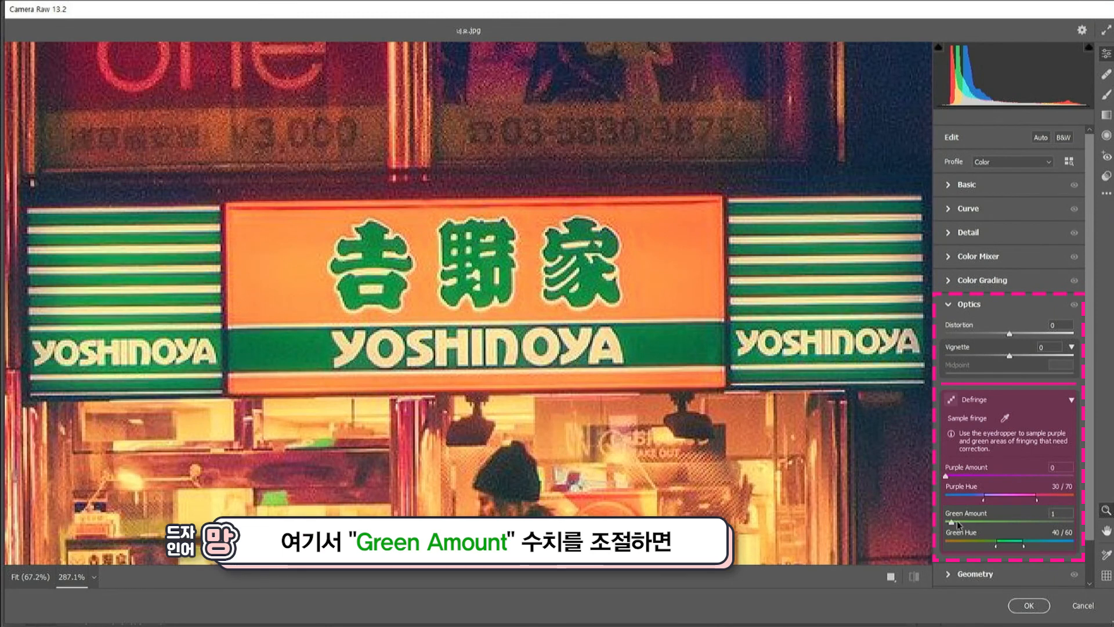
Try the maximum Green Amount on the green YOSHINOYA shop sign.
left_click_drag(950, 521, 1087, 515)
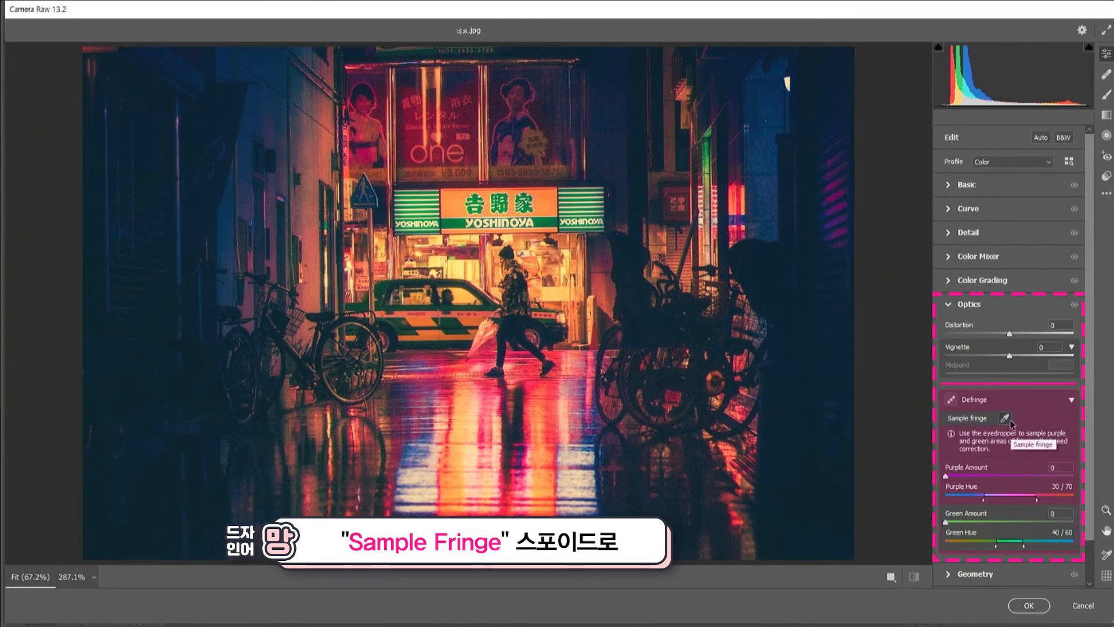
Sample fringe colours from the green shop sign, the purple lights on the dark wall and the wet ground beside the crossing.
left_click(1010, 420)
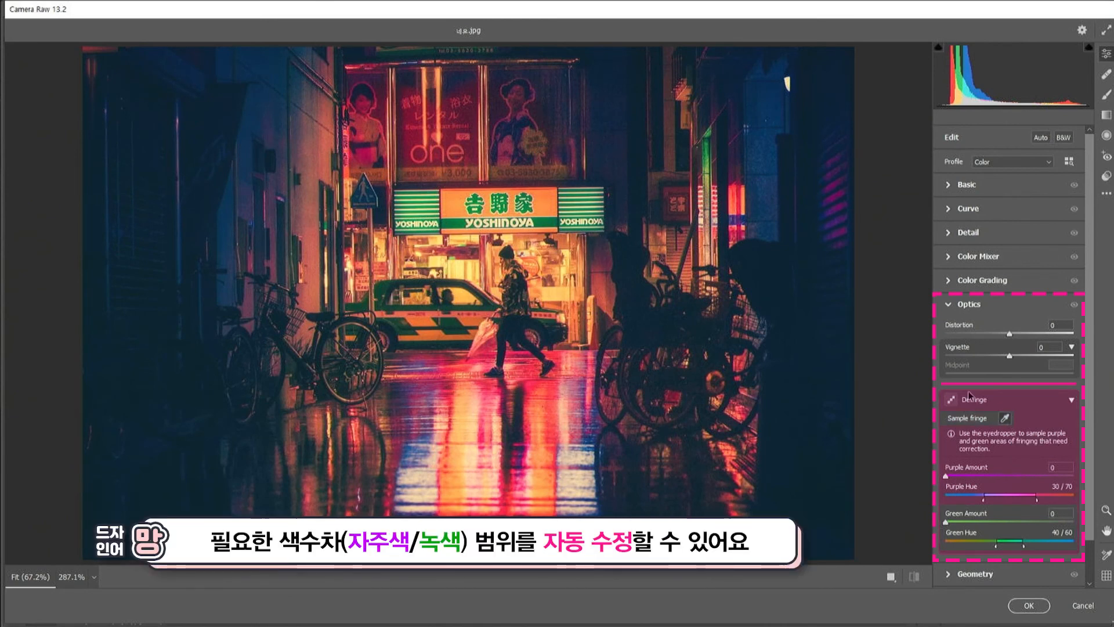
left_click(454, 221)
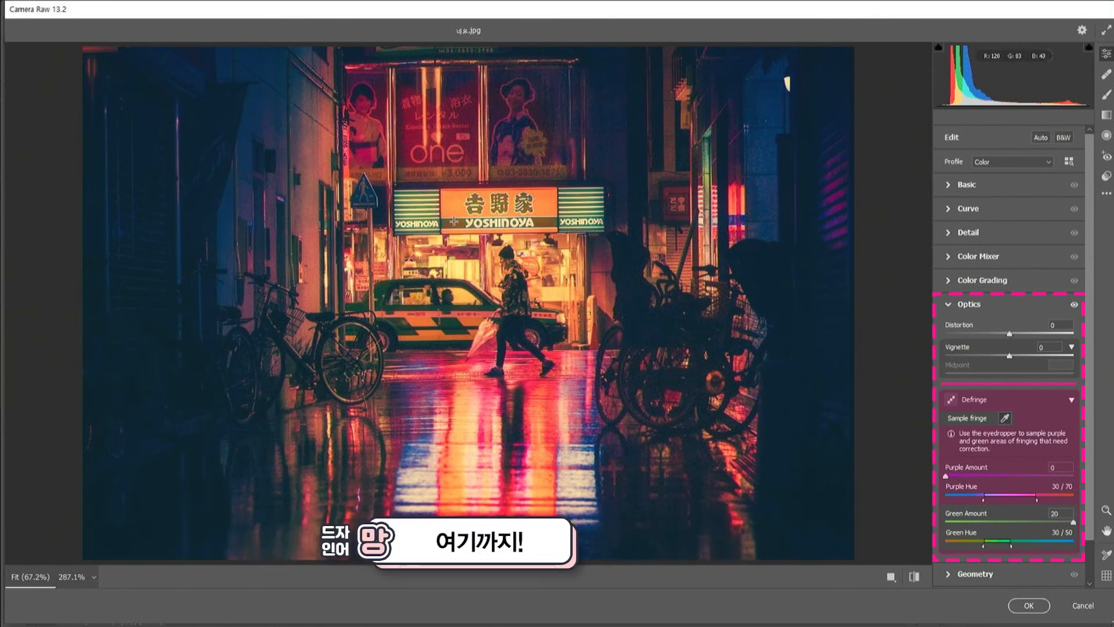
left_click(833, 199)
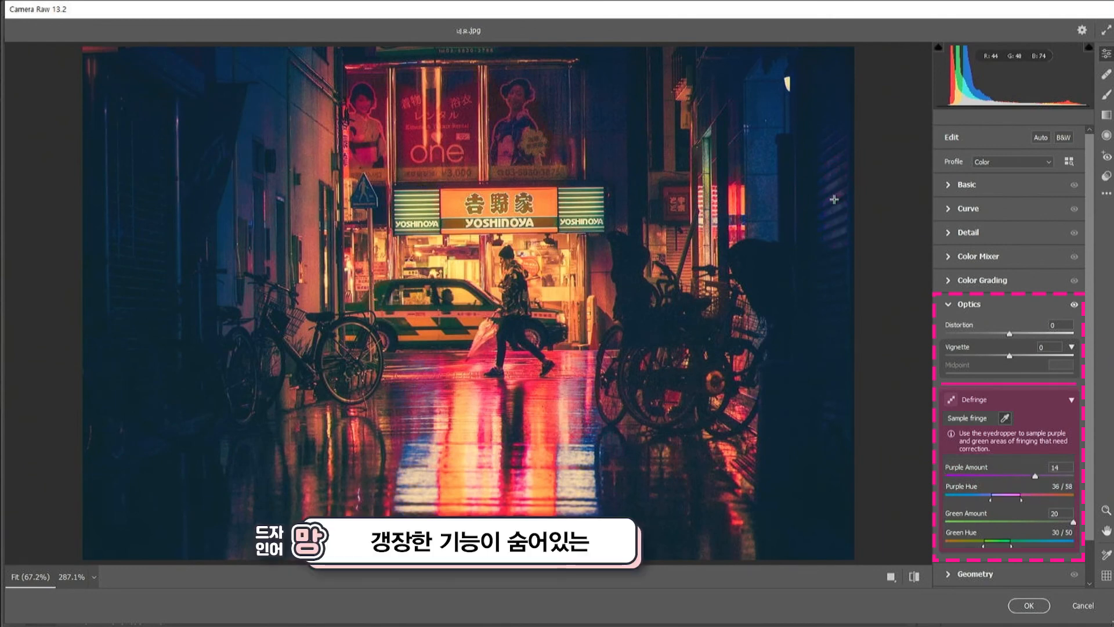
left_click(589, 417)
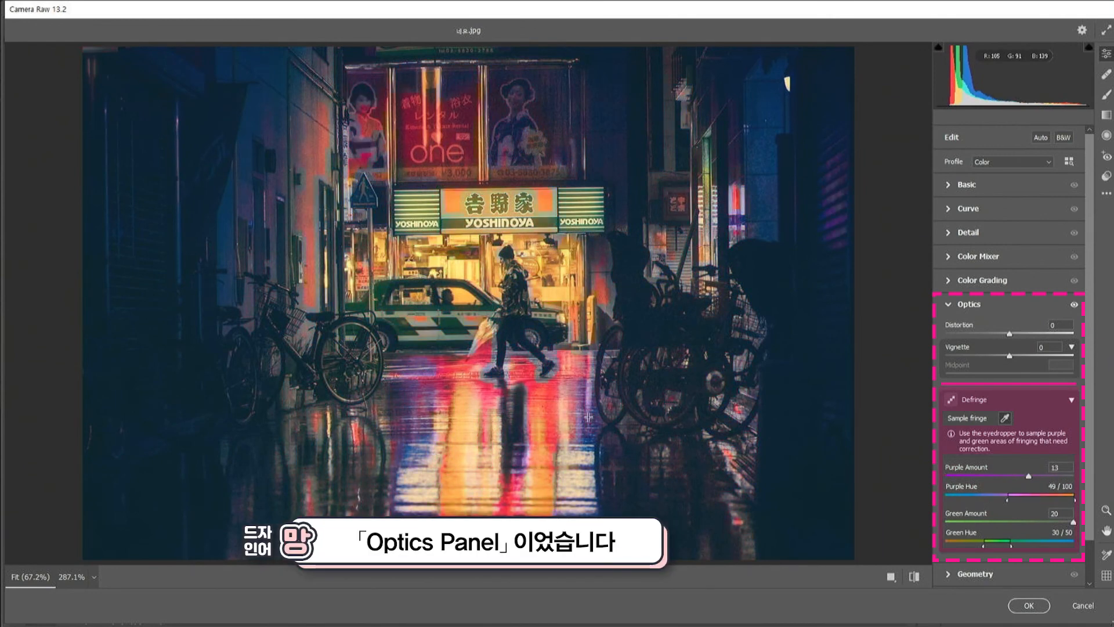